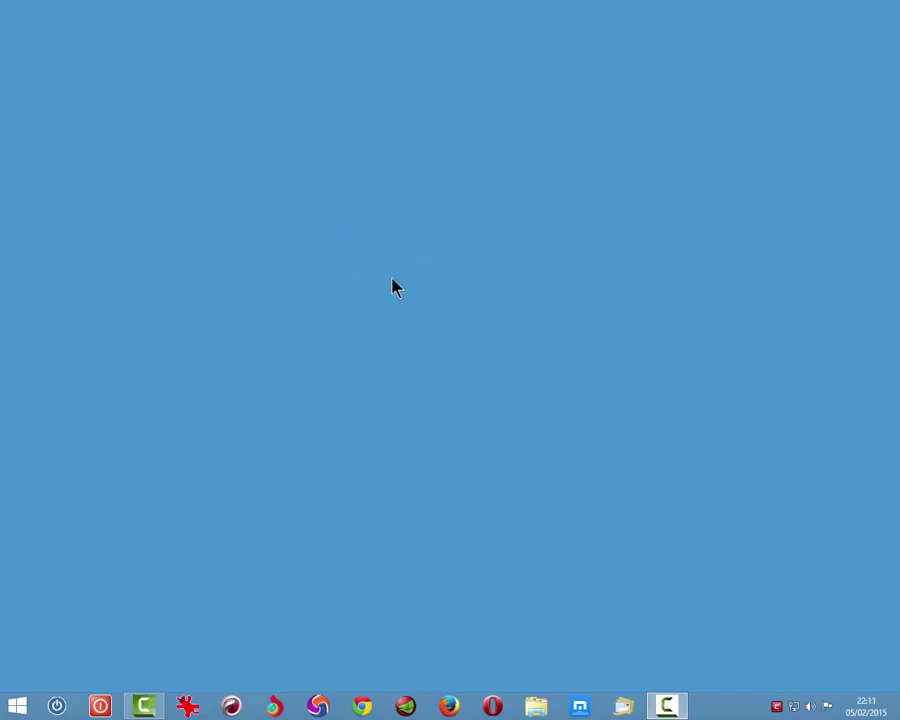
# Step: Examine the desktop's context options, including the kinds of new items that can be created, and dismiss them
pyautogui.rightClick(395, 288)
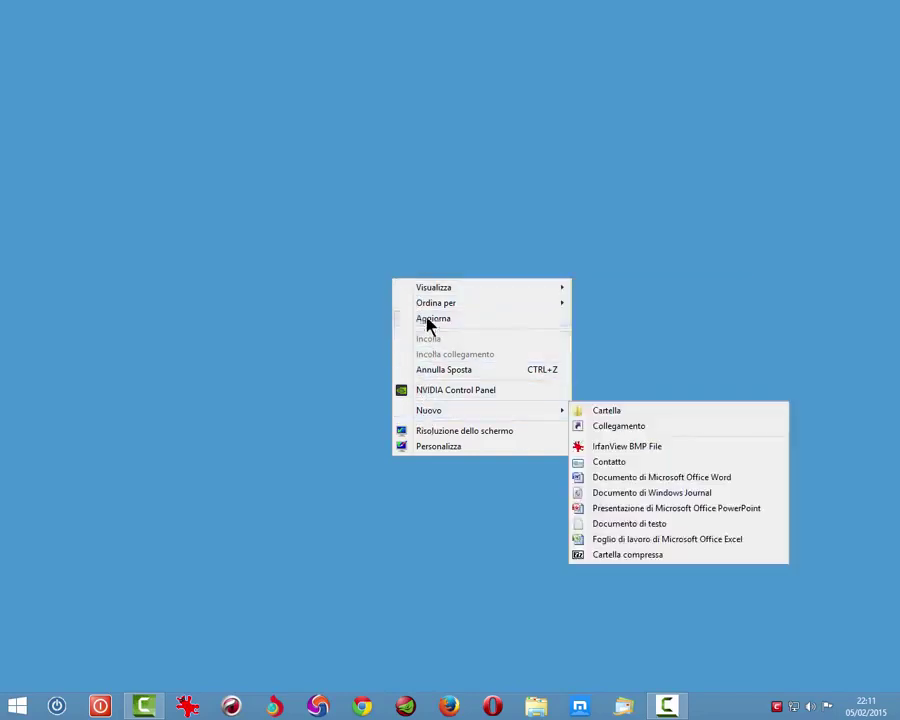
pyautogui.moveTo(421, 294)
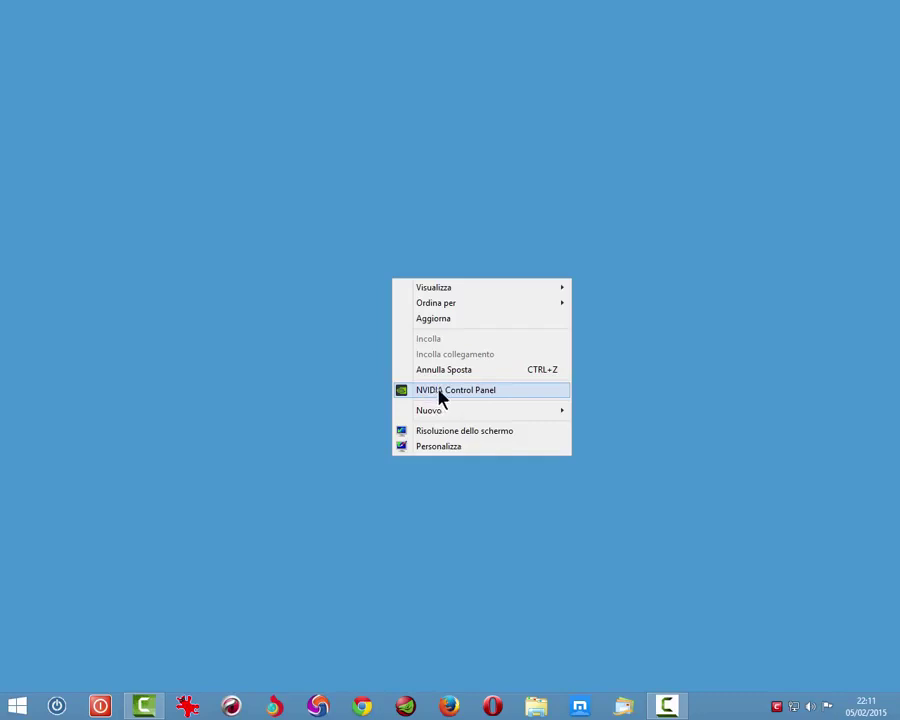
pyautogui.moveTo(446, 420)
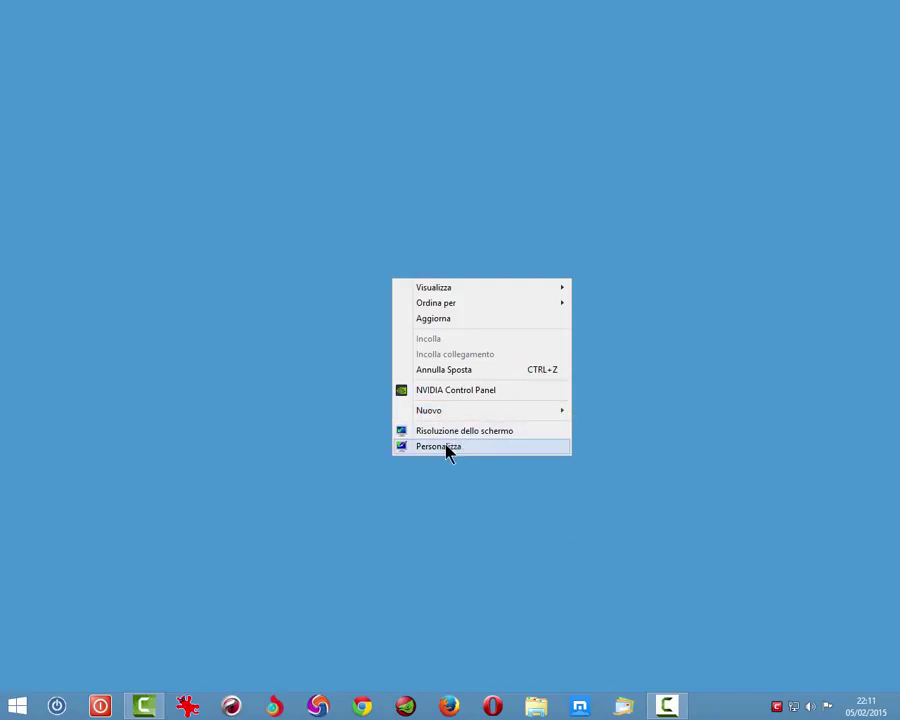
pyautogui.click(491, 505)
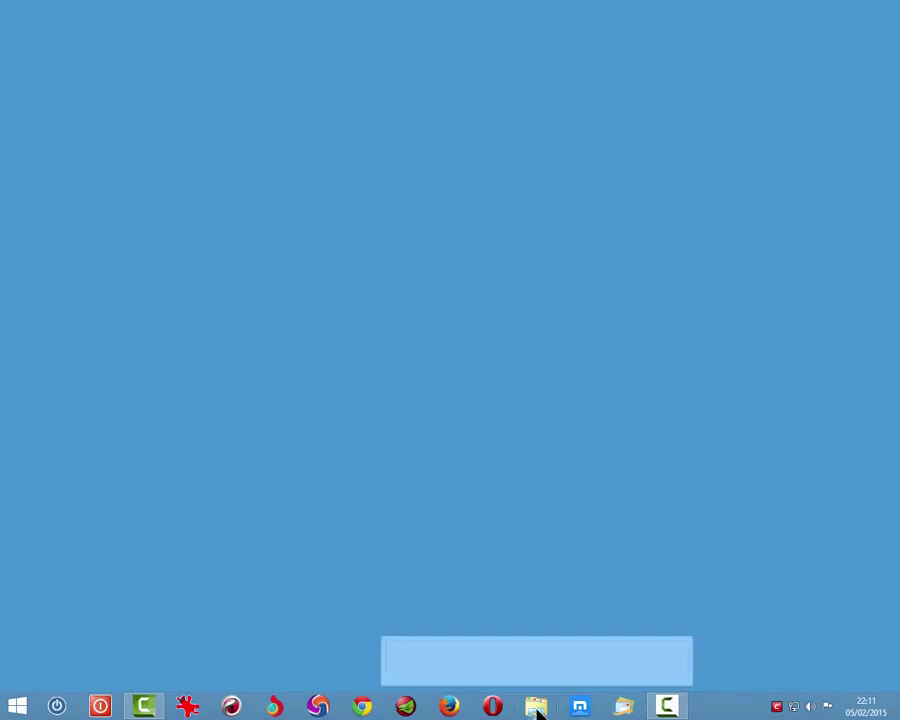
# Step: Review the taskbar tasks offered for Maxthon Cloud Browser and Windows Live Mail, and dismiss them
pyautogui.rightClick(588, 710)
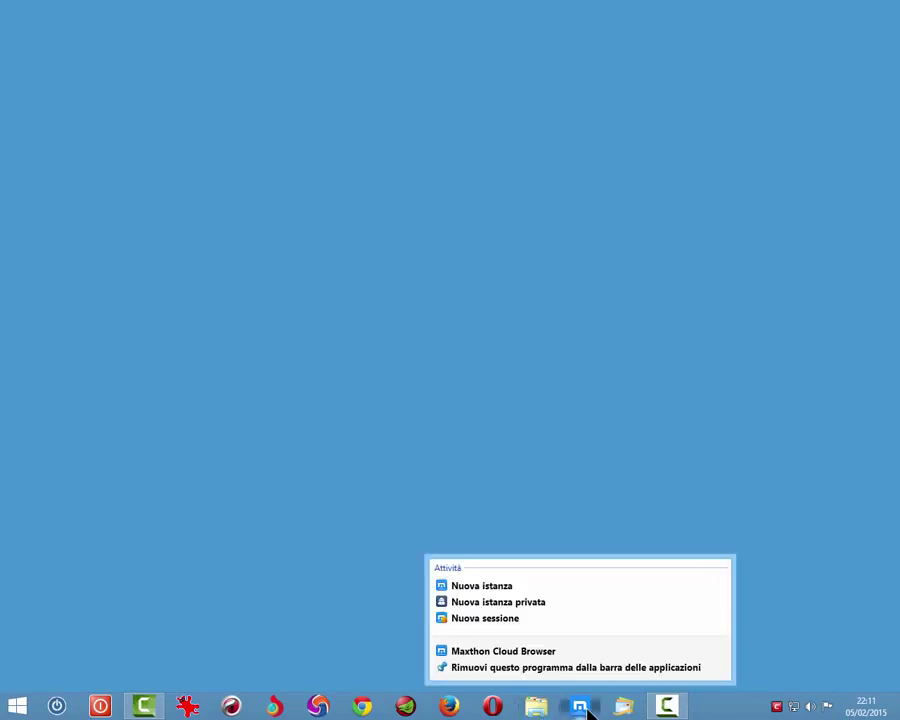
pyautogui.rightClick(620, 705)
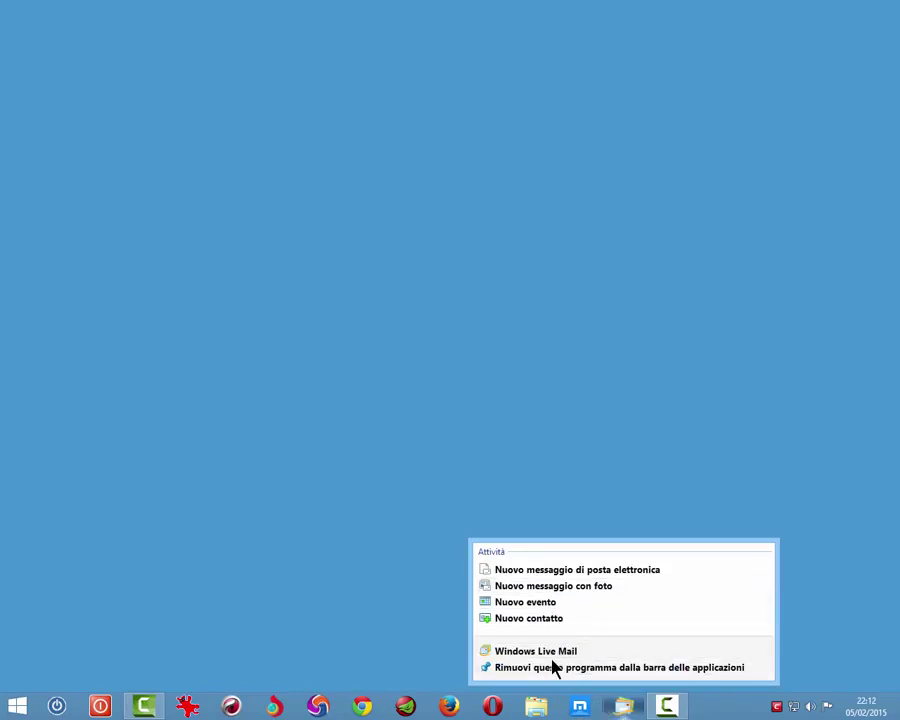
pyautogui.click(355, 651)
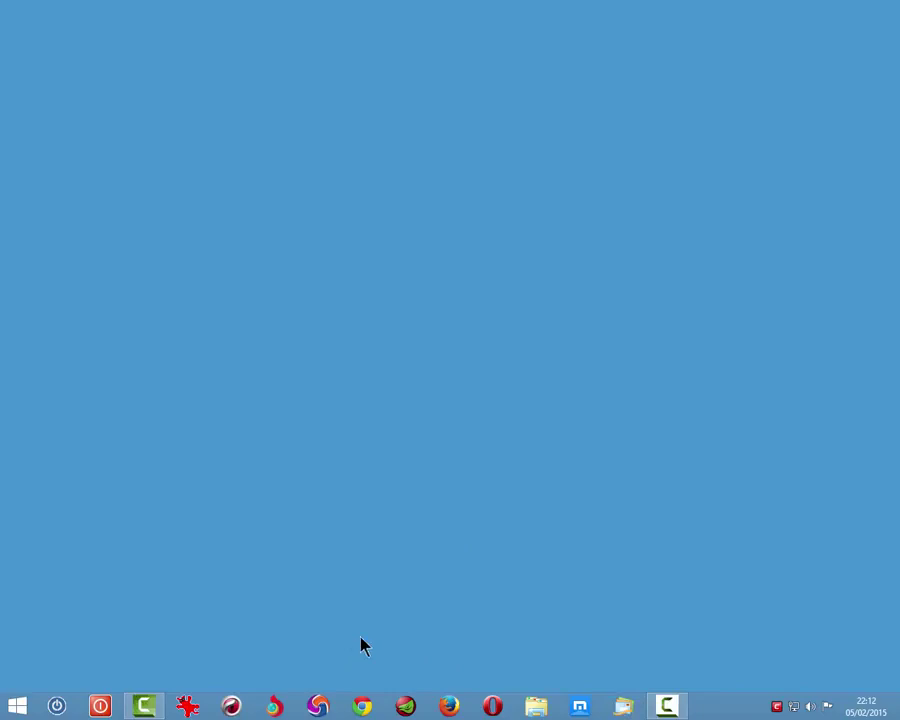
# Step: Show the Start screen and return to the desktop with the Desktop entry of the Start button's context options
pyautogui.rightClick(16, 709)
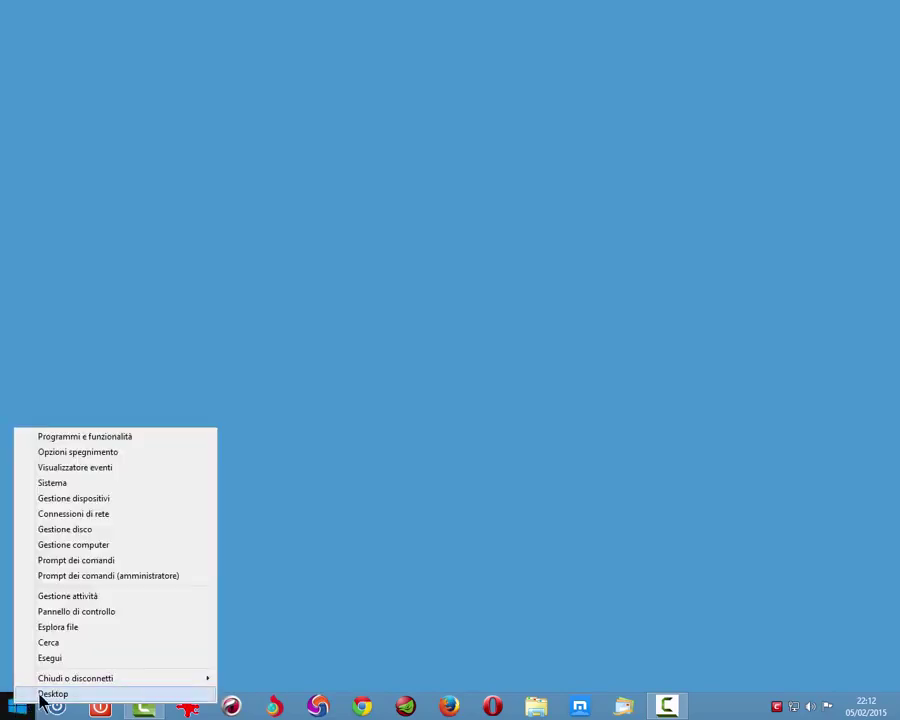
pyautogui.click(45, 694)
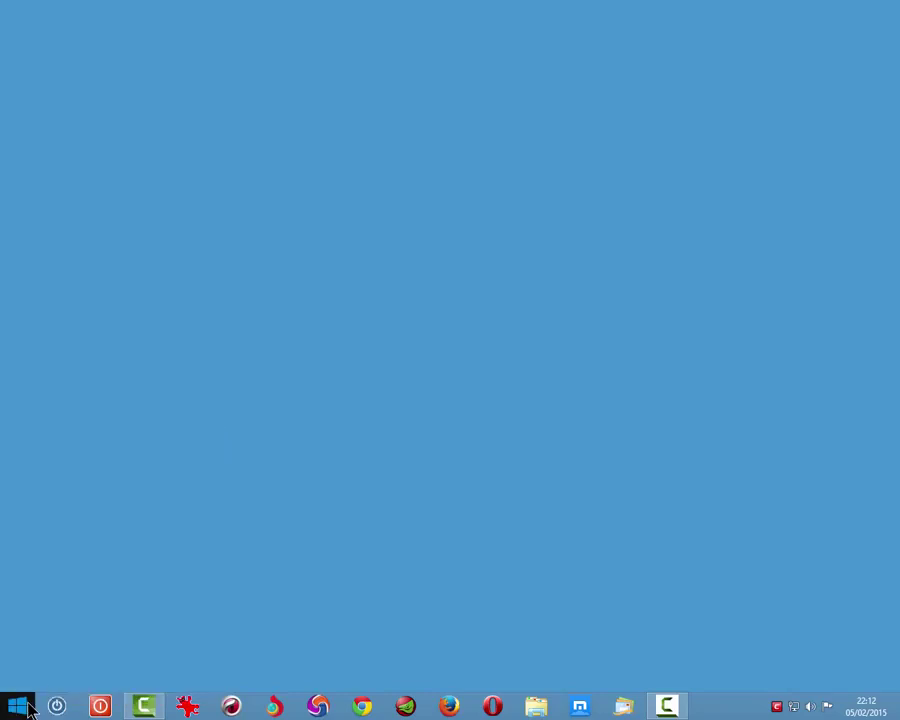
pyautogui.click(28, 707)
pyautogui.rightClick(28, 707)
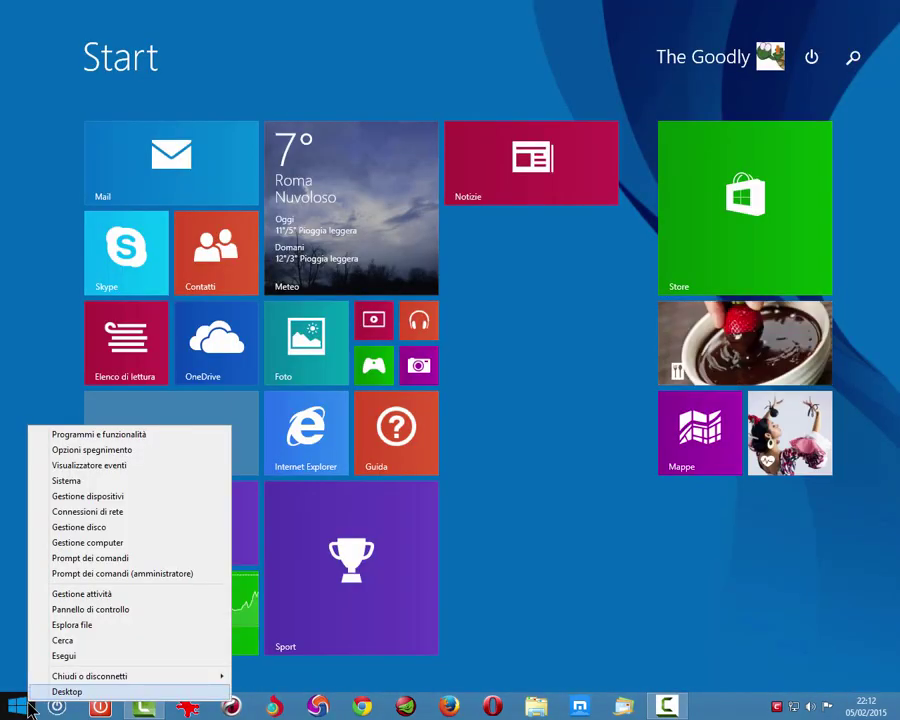
pyautogui.click(50, 692)
# Step: Review the Chiudi o disconnetti choices, and open the Esegui dialog and close it without running a command
pyautogui.rightClick(16, 705)
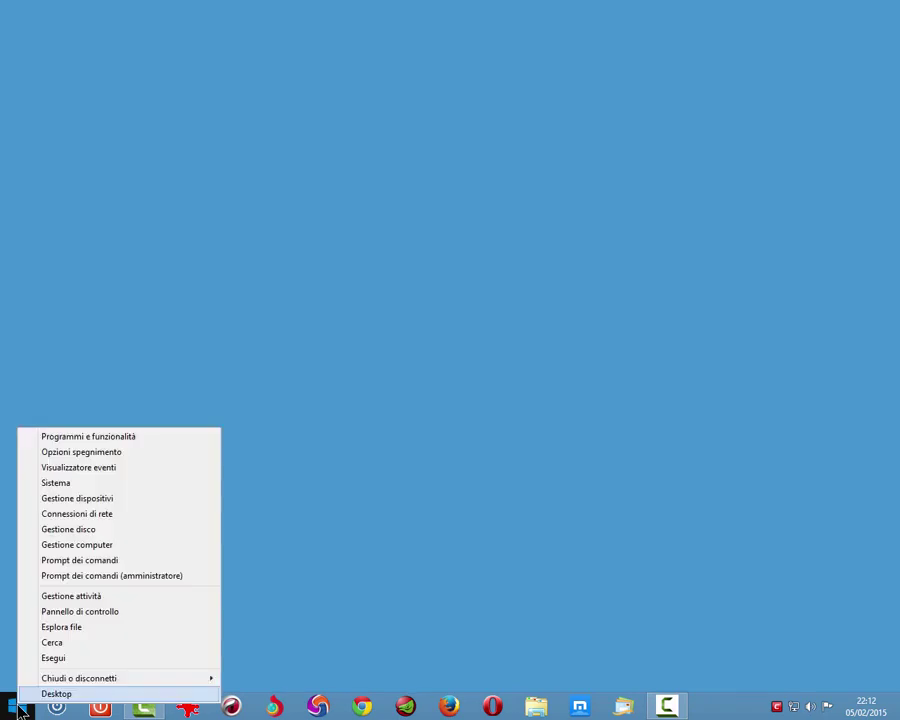
pyautogui.moveTo(38, 678)
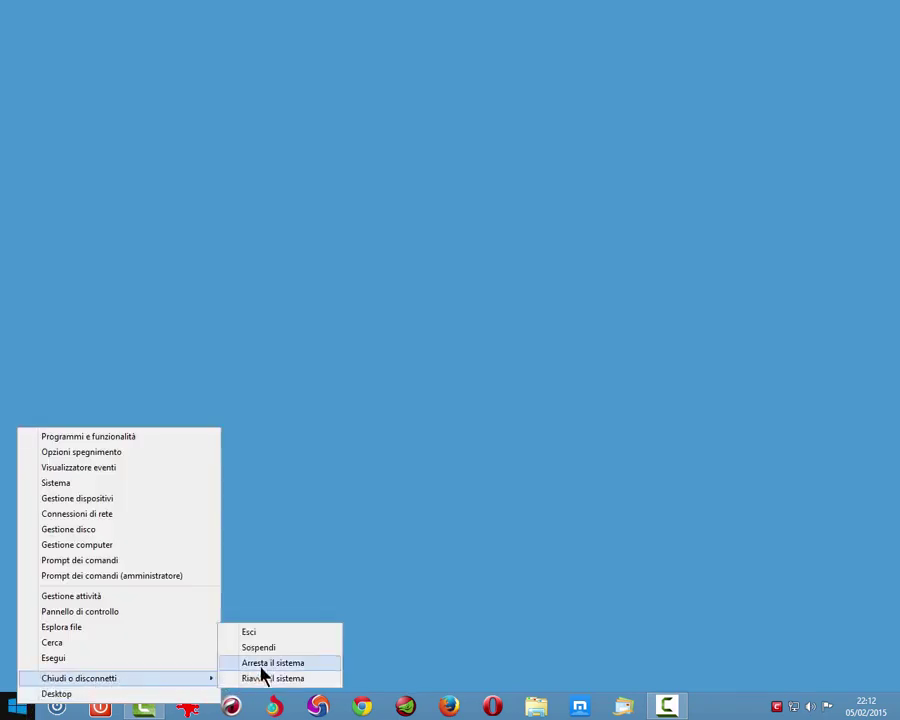
pyautogui.click(53, 658)
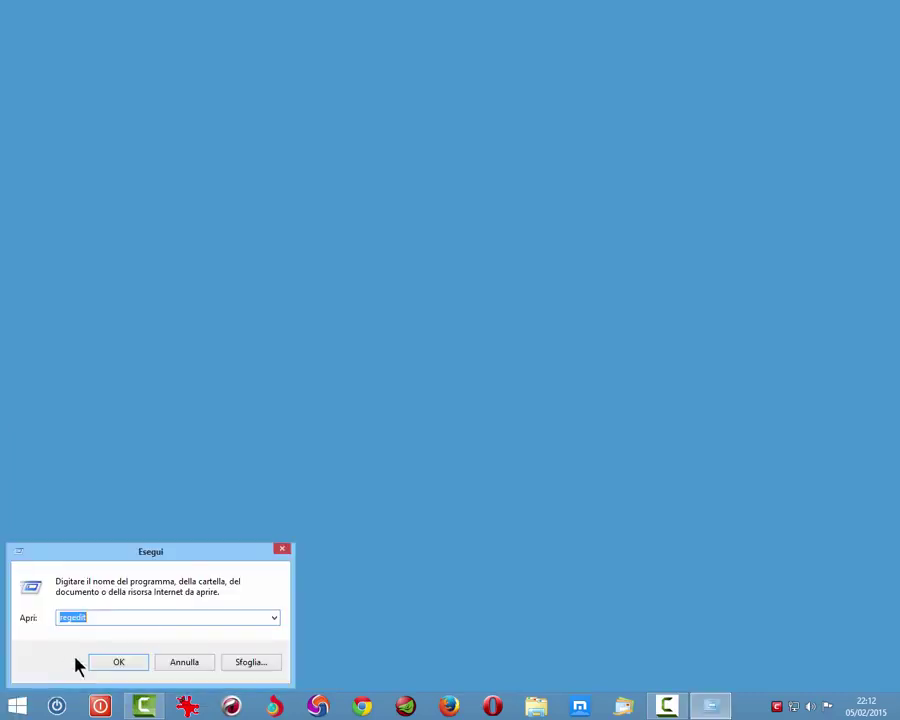
pyautogui.click(110, 616)
pyautogui.click(279, 550)
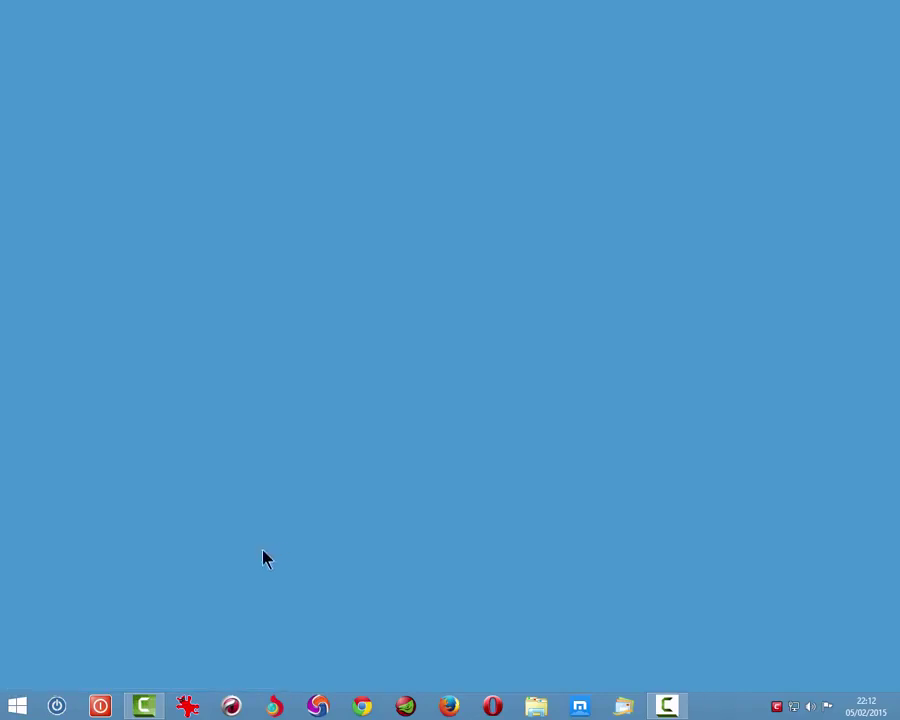
# Step: Open File Explorer through the Start button's context options and close its window
pyautogui.press('super+x')
pyautogui.click(64, 638)
pyautogui.click(885, 6)
# Step: Open a Command Prompt with administrator rights and close it without entering a command
pyautogui.press('super+x')
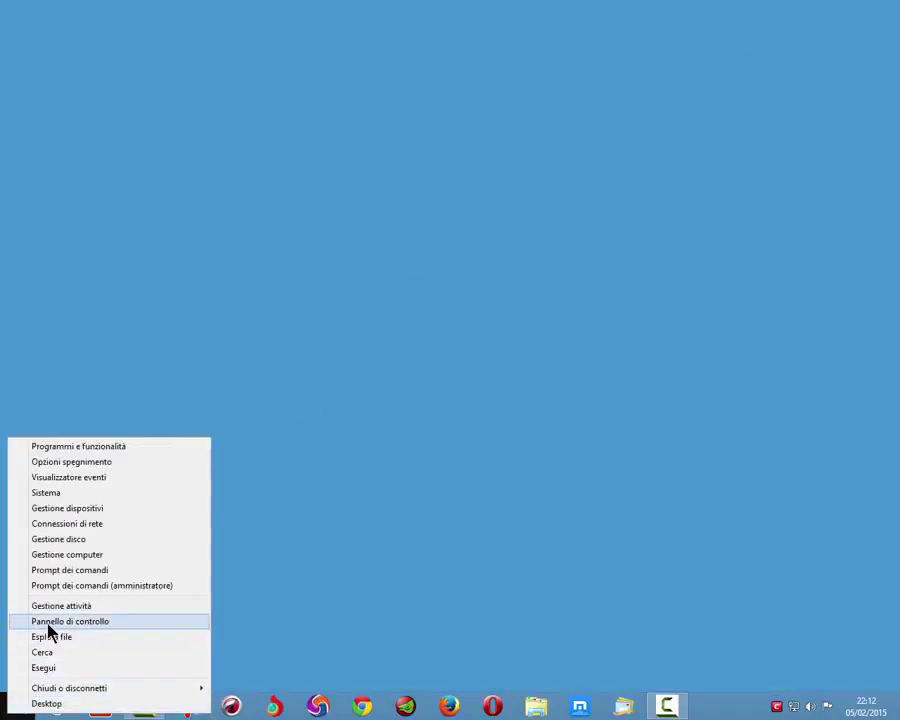
pyautogui.click(82, 586)
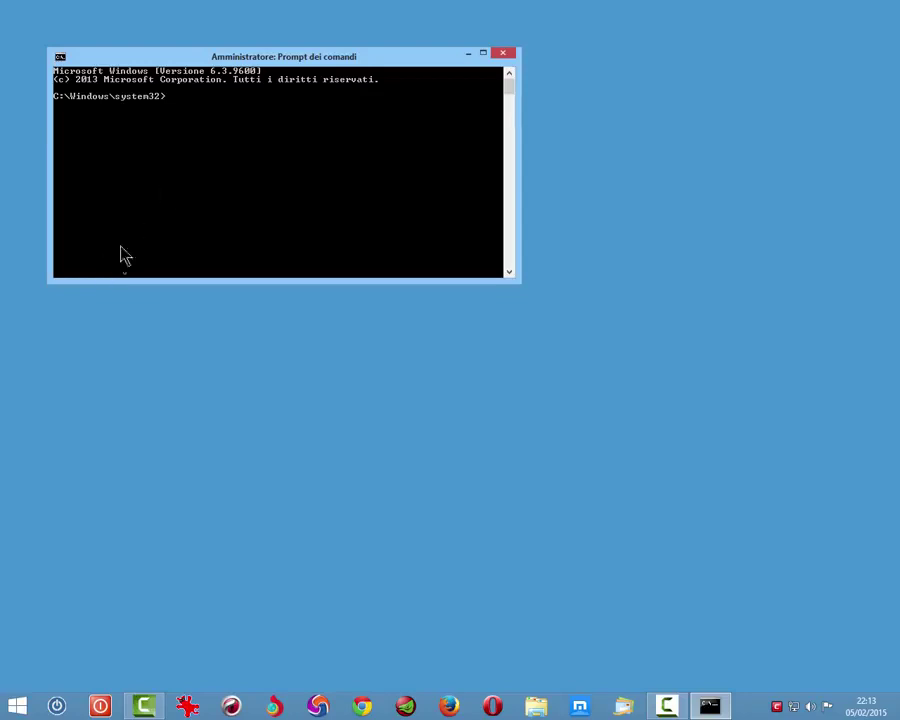
pyautogui.click(503, 53)
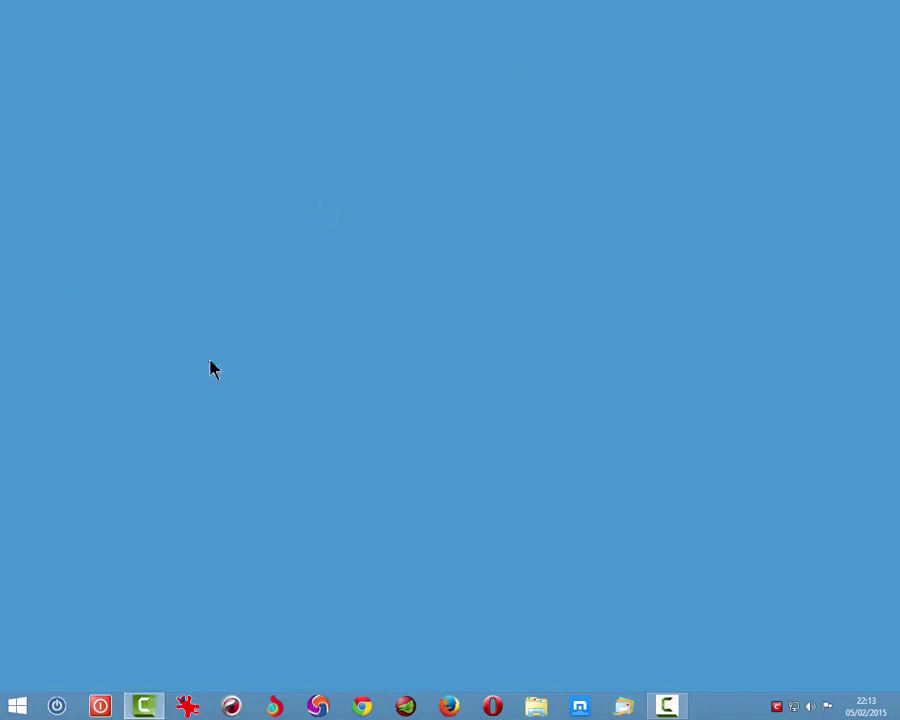
# Step: Open Gestione computer to view its system tools, storage and services sections, and close it
pyautogui.rightClick(17, 706)
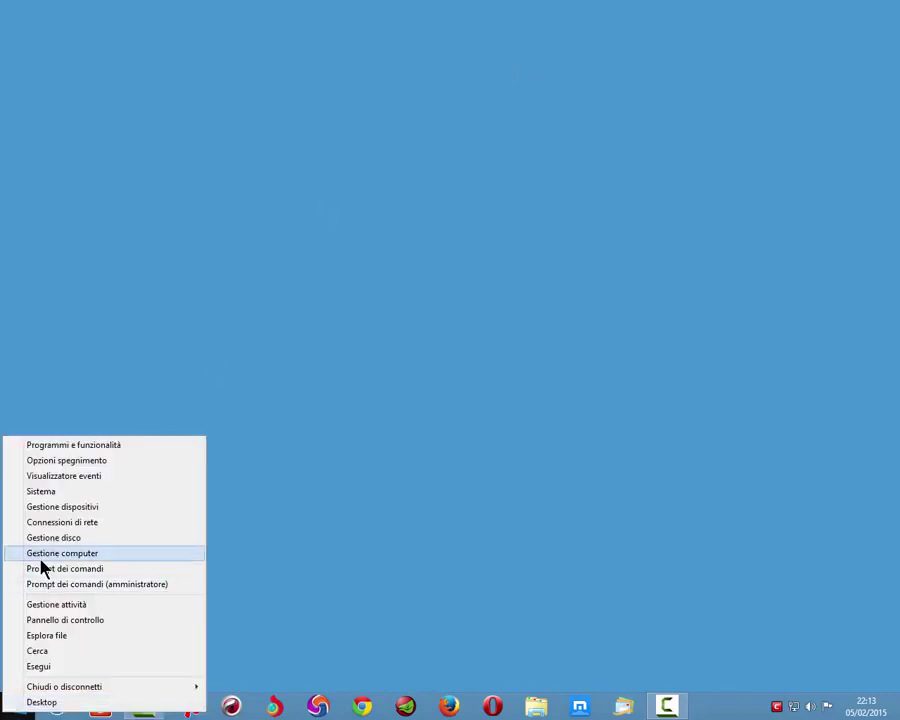
pyautogui.click(43, 559)
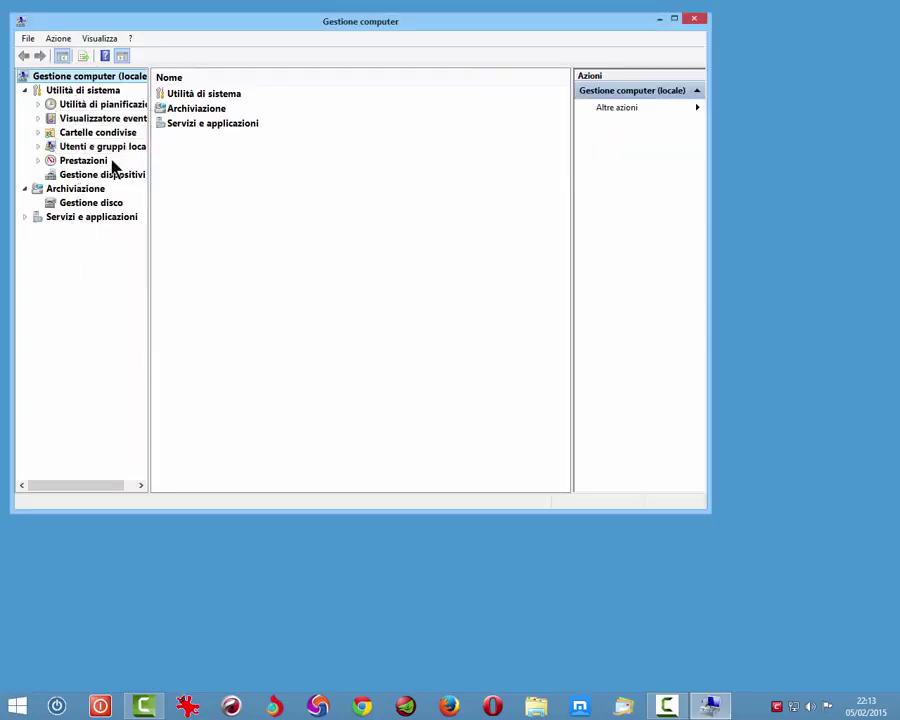
pyautogui.click(697, 19)
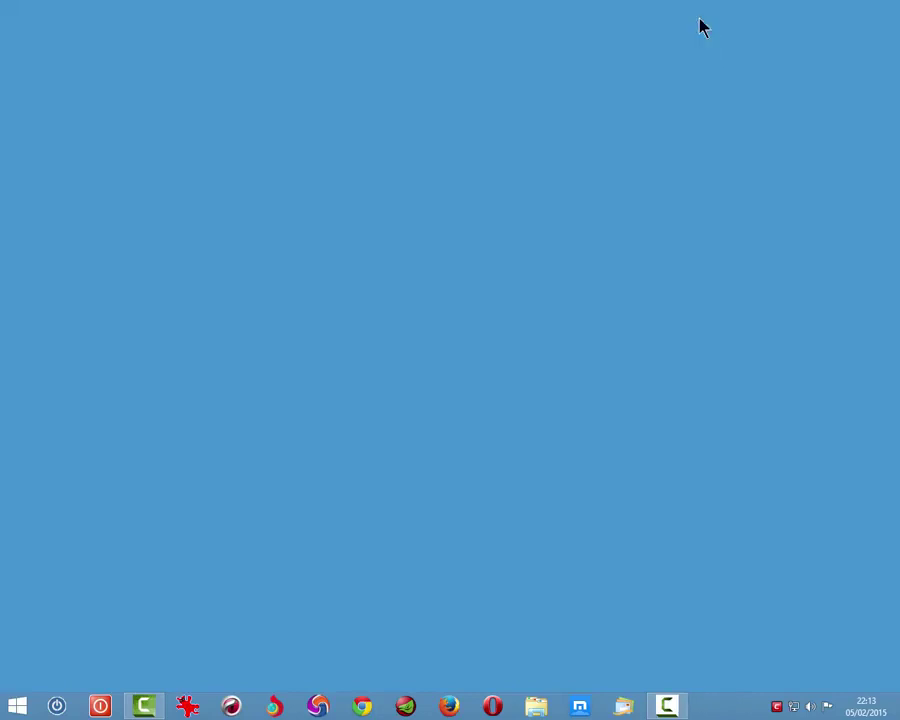
# Step: Open Gestione dispositivi to view the computer's hardware categories, and close it
pyautogui.rightClick(6, 704)
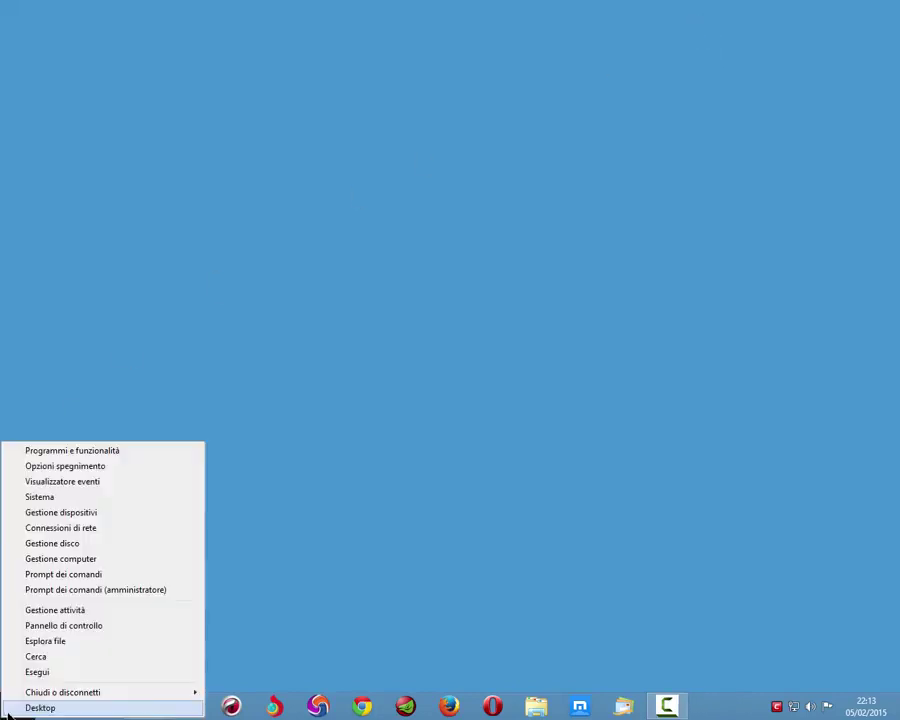
pyautogui.click(45, 518)
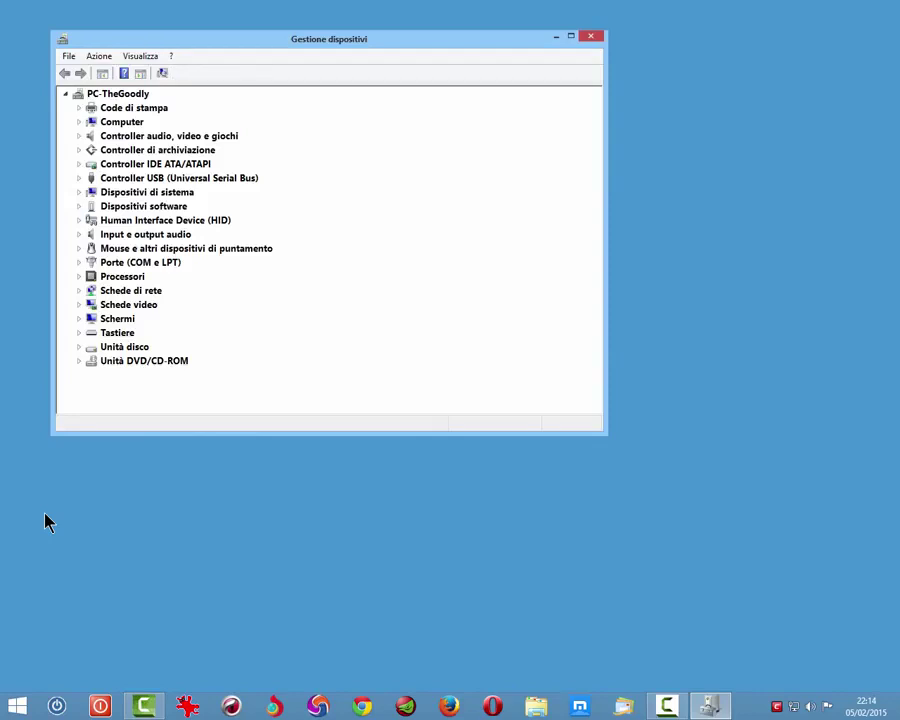
pyautogui.click(591, 37)
# Step: Open the Sistema page to view the computer's basic information, and close it
pyautogui.rightClick(12, 712)
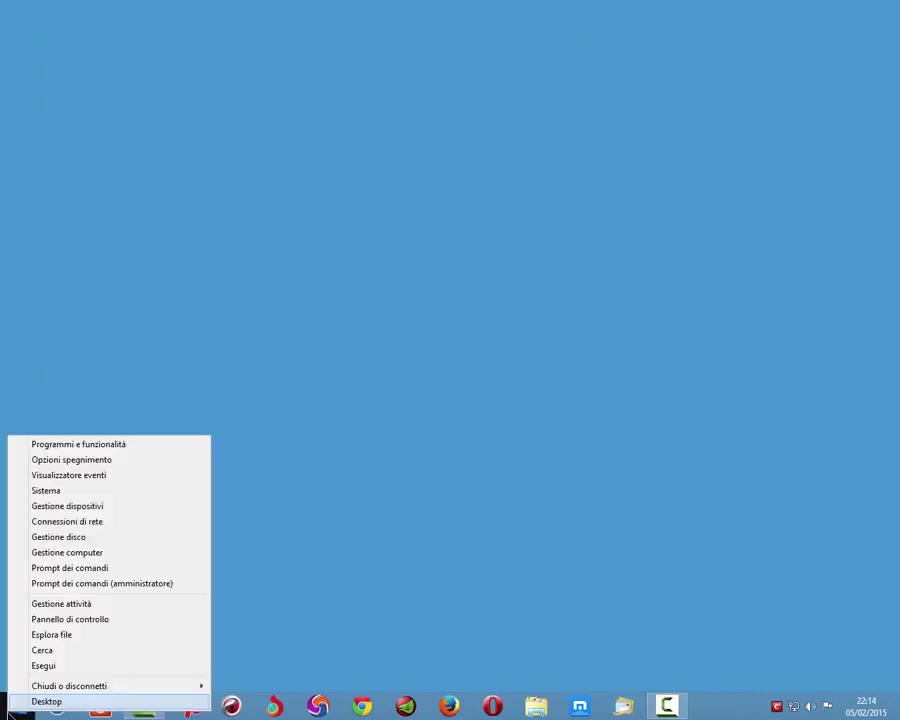
pyautogui.click(46, 490)
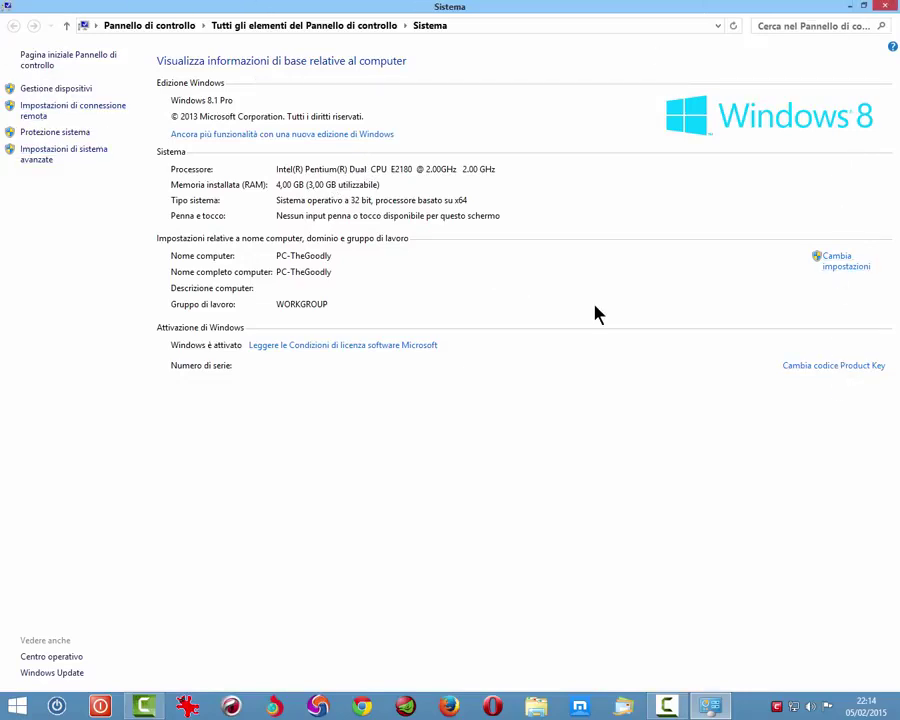
pyautogui.click(884, 6)
# Step: Review the Start button's context options and those of the taskbar clock, including the available toolbars, and dismiss them
pyautogui.rightClick(17, 706)
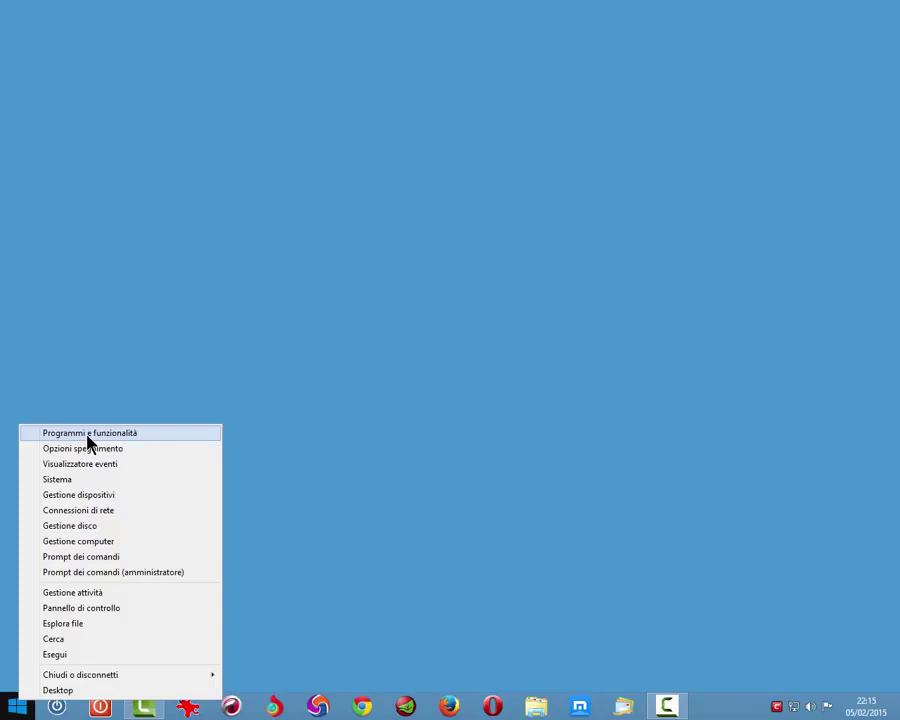
pyautogui.press('Escape')
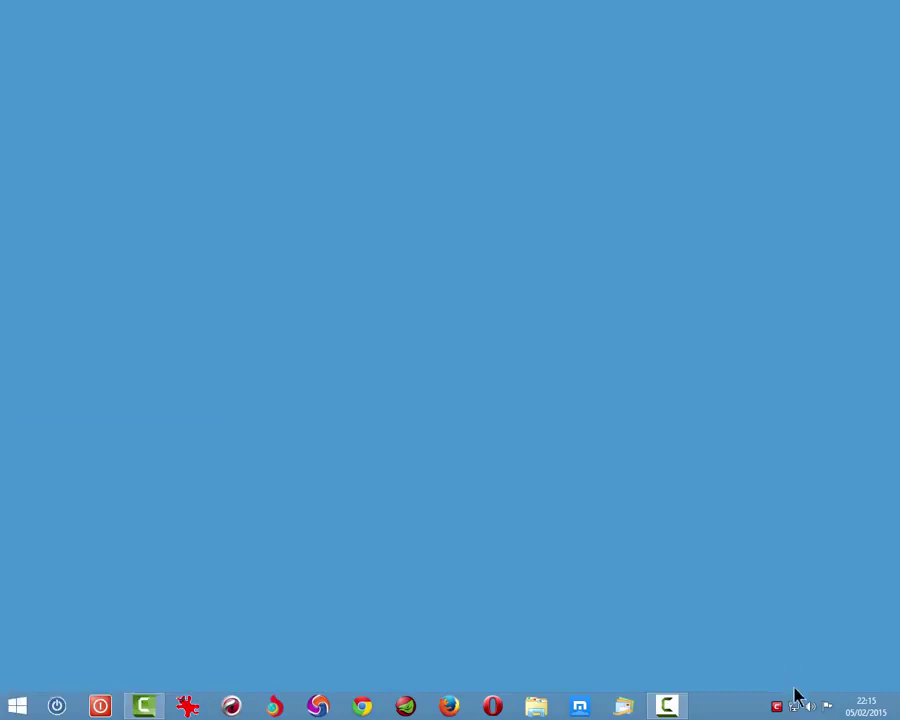
pyautogui.rightClick(857, 709)
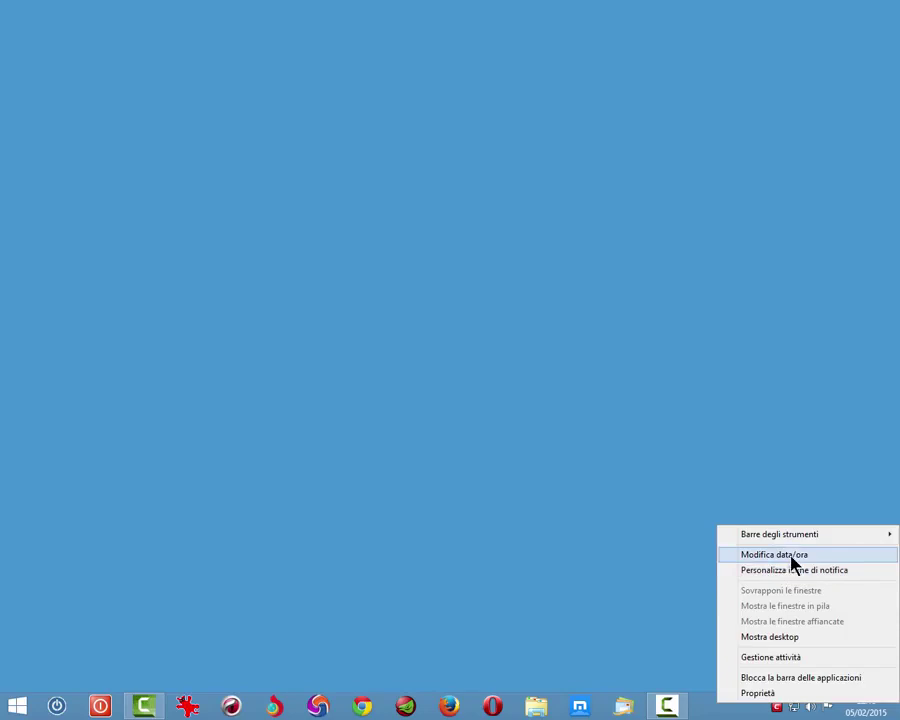
pyautogui.moveTo(760, 536)
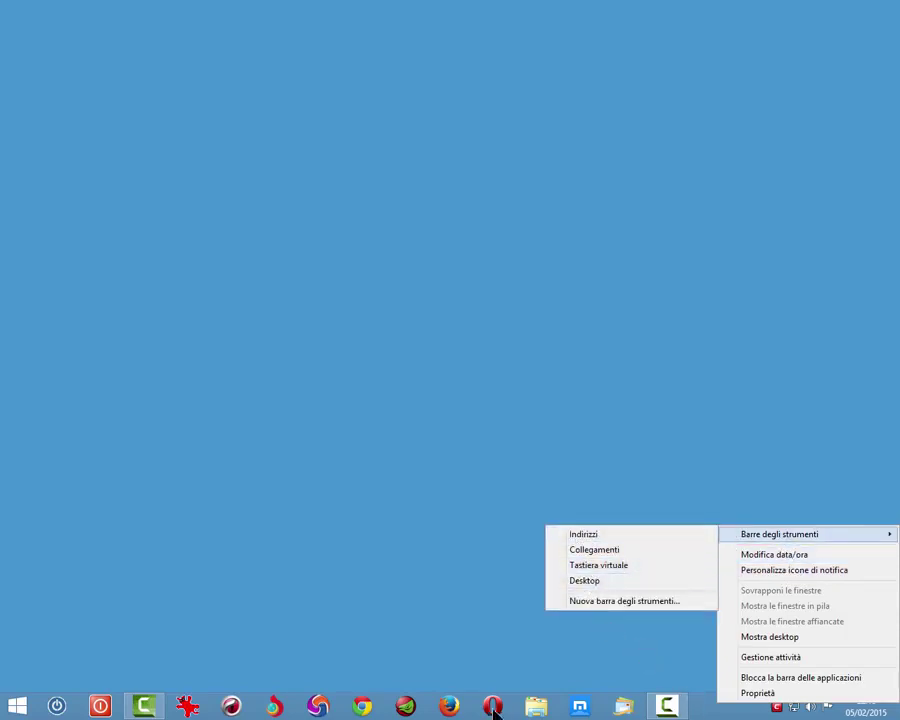
pyautogui.click(600, 676)
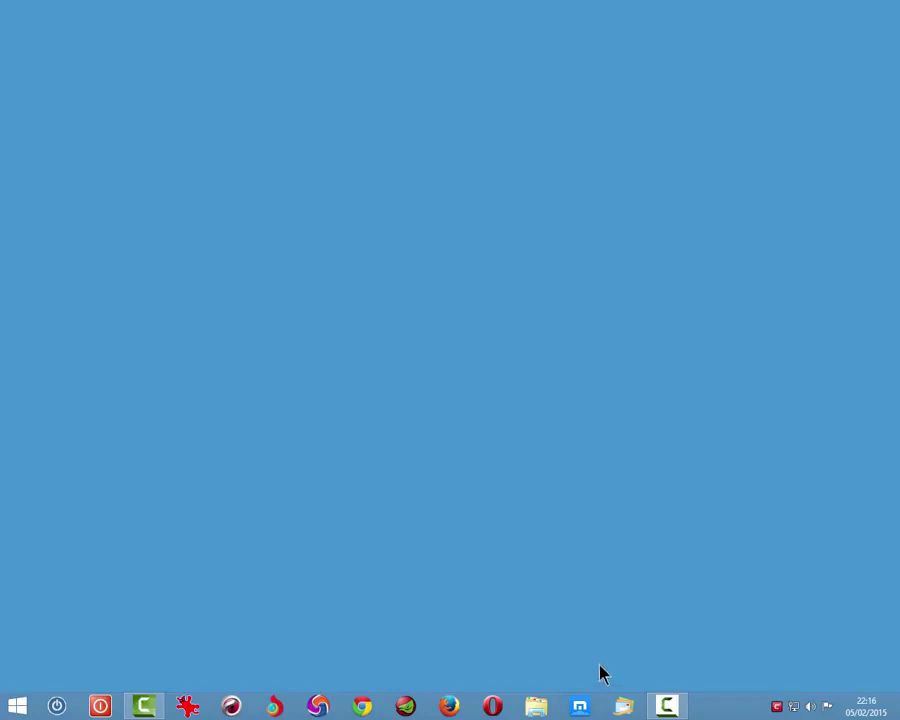
# Step: Show the context options of the antivirus icon in the notification area
pyautogui.rightClick(779, 707)
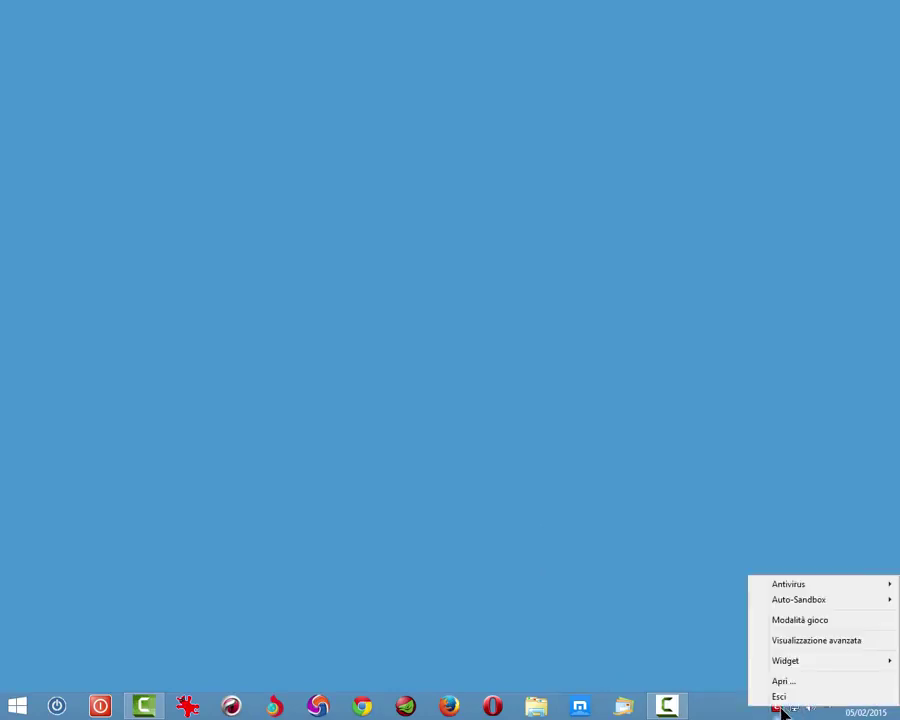